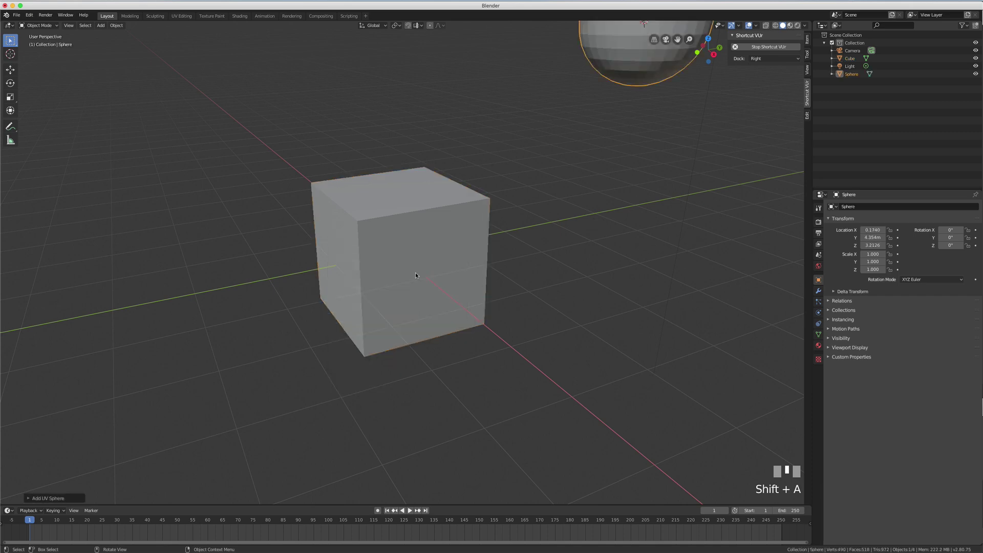
Reset the 3D cursor to the world origin with all scene objects framed
scroll(521, 254, "down", 3)
middle_click_drag(548, 173, 578, 154)
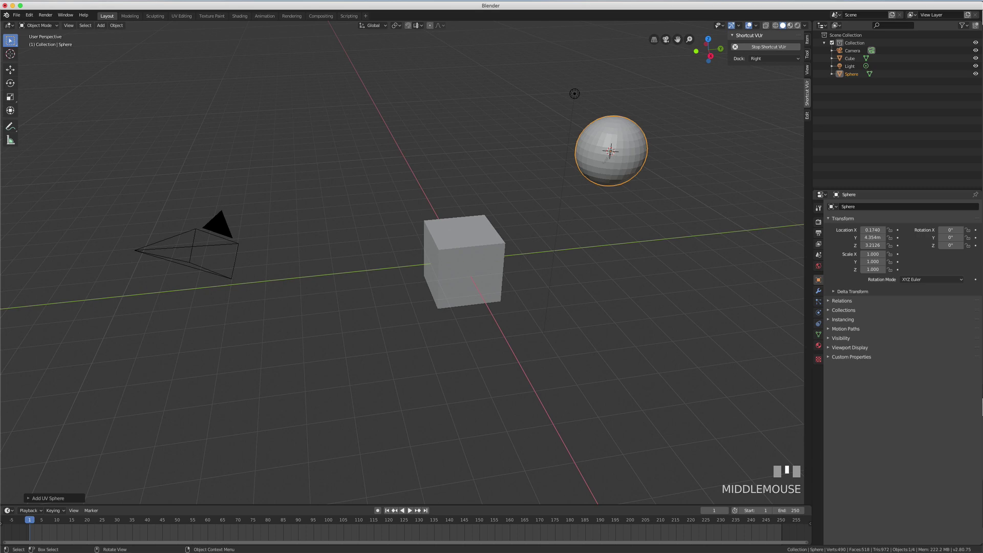
scroll(530, 236, "up", 6)
scroll(531, 237, "down", 5)
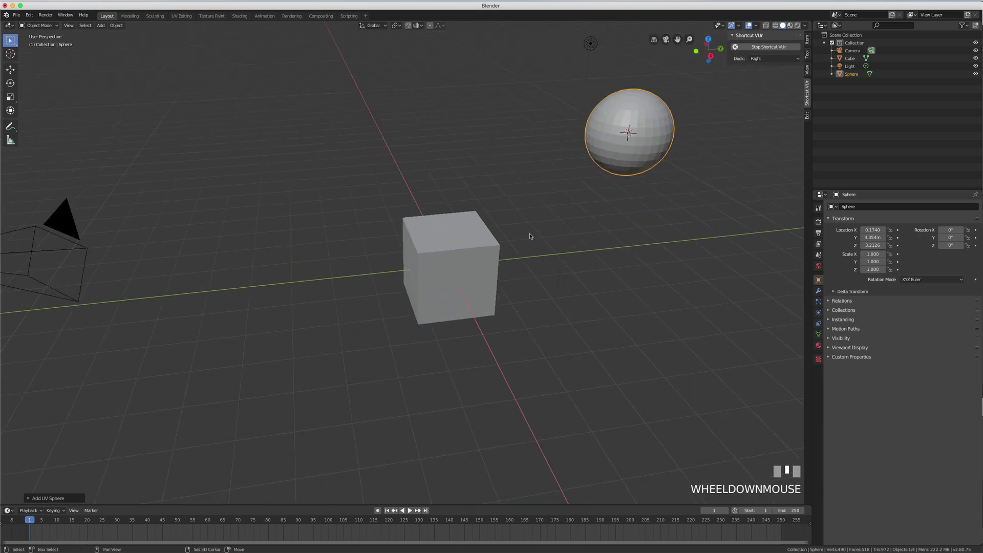
key("shift+c")
scroll(465, 272, "up", 2)
scroll(466, 272, "up", 3)
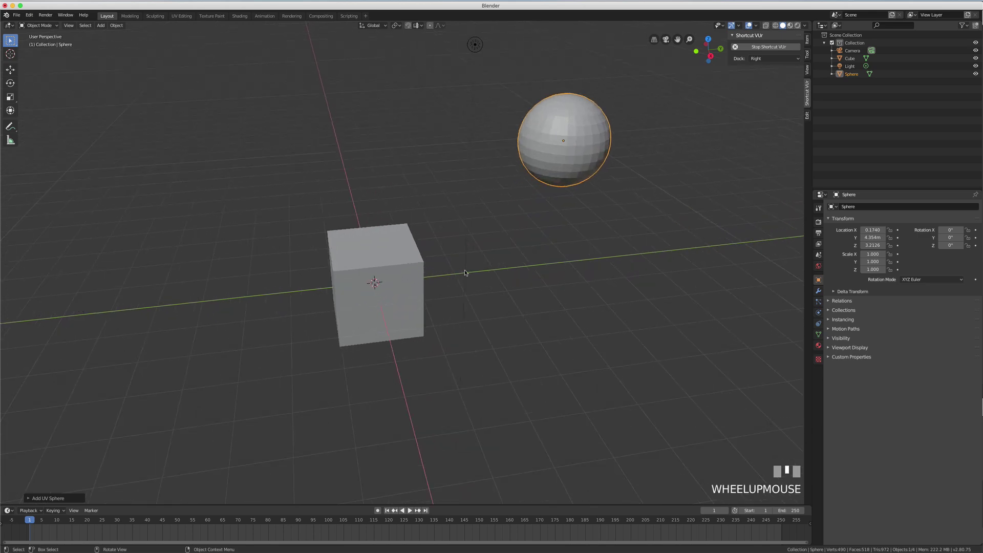
Select the cube and the sphere in turn, finishing with the cube selected
left_click(379, 247)
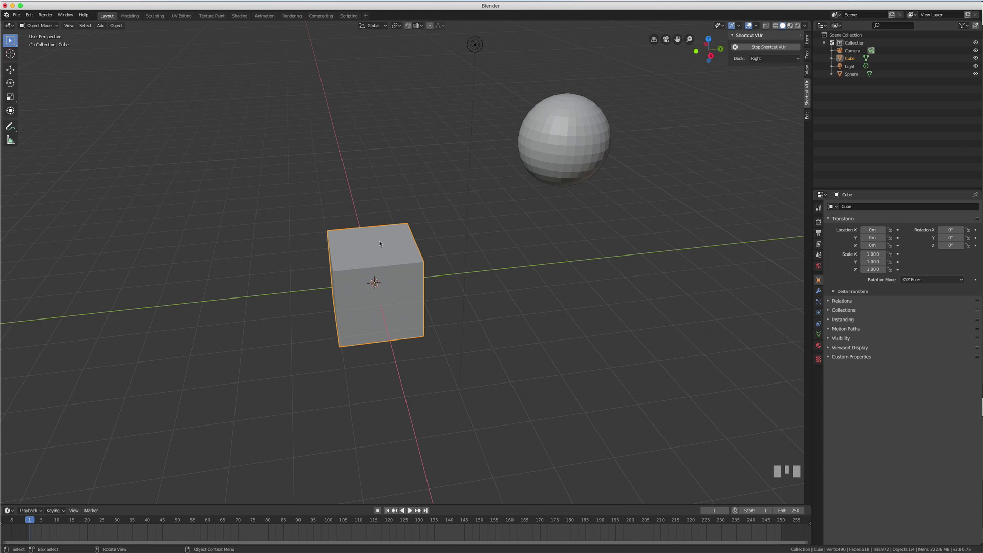
left_click(453, 221)
left_click(563, 141)
left_click(401, 246)
right_click(480, 238)
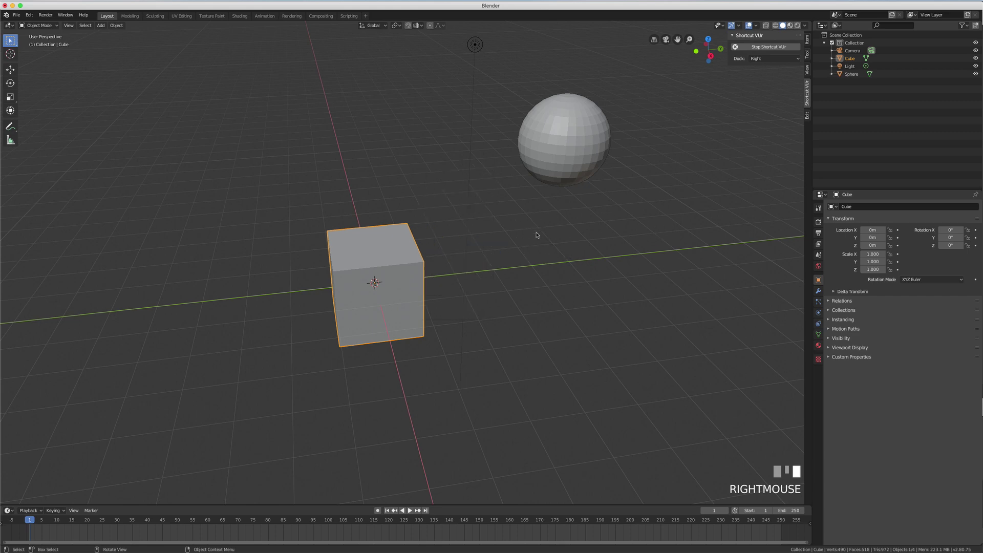
Place the 3D cursor freehand in the empty space beside the cube
right_click(601, 377, "shift")
right_click_drag(602, 378, 558, 291, "shift")
middle_click_drag(519, 299, 507, 291)
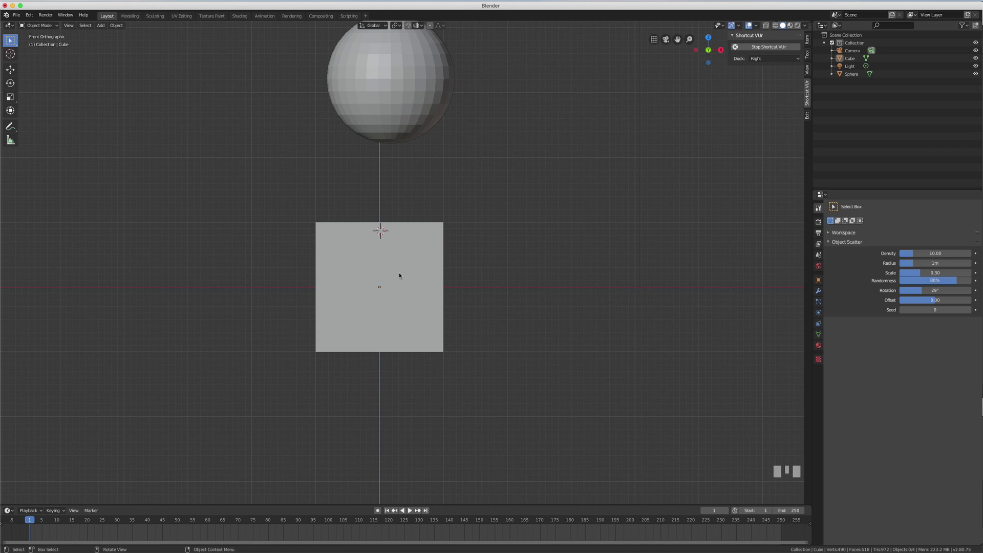
Place the 3D cursor just below and beside the cube's centre in front view and examine its depth from other angles
right_click_drag(397, 232, 400, 300, "shift")
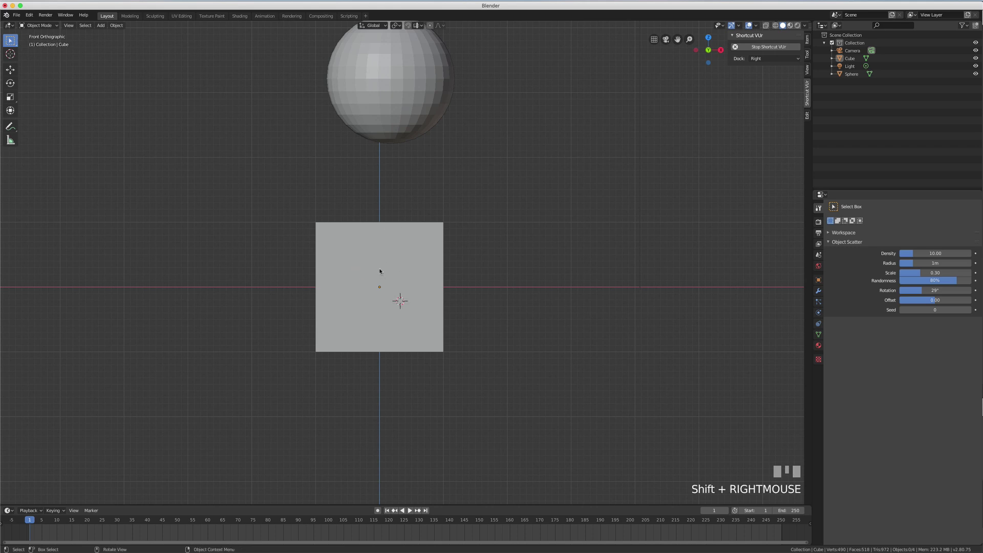
middle_click_drag(397, 294, 467, 274)
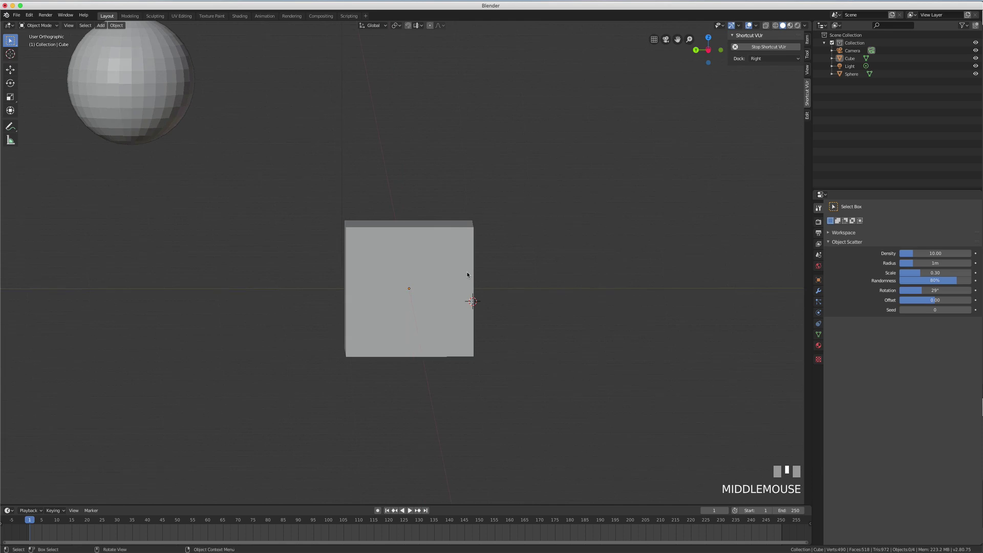
middle_click_drag(476, 319, 475, 312)
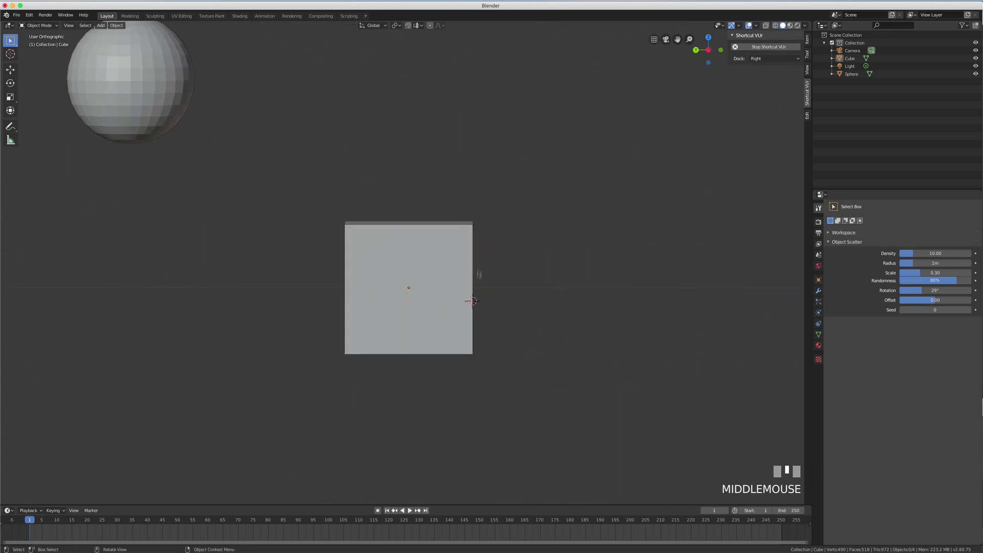
middle_click_drag(493, 278, 460, 292)
key("KP_1")
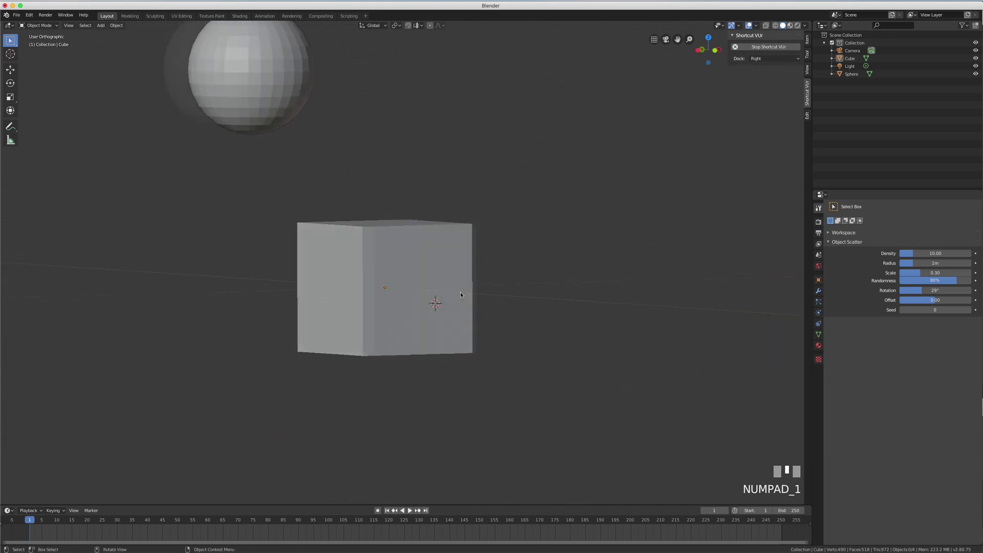
middle_click_drag(460, 229, 465, 247)
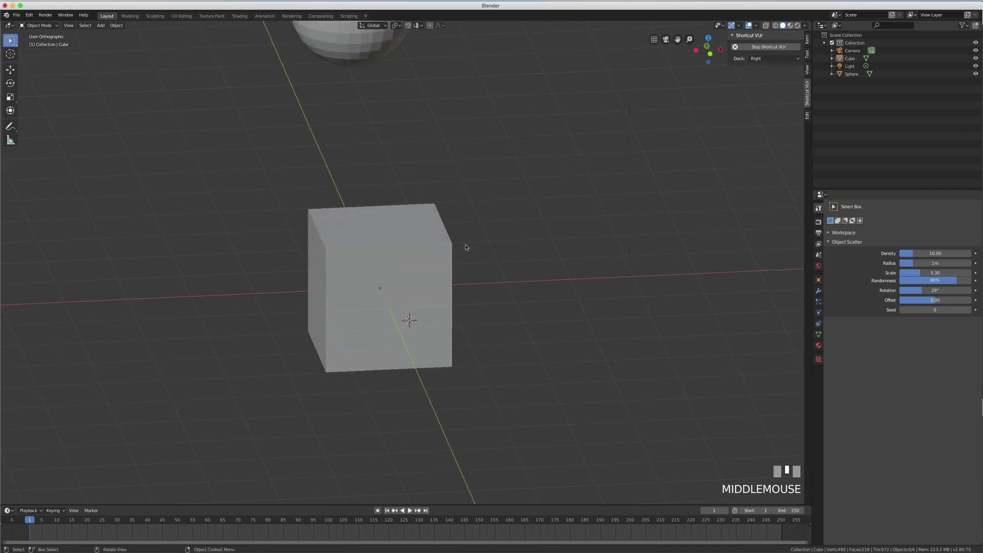
Select the cube and place the 3D cursor freehand over its top face, repositioning it from a second angle
left_click(410, 242)
right_click(408, 230, "shift")
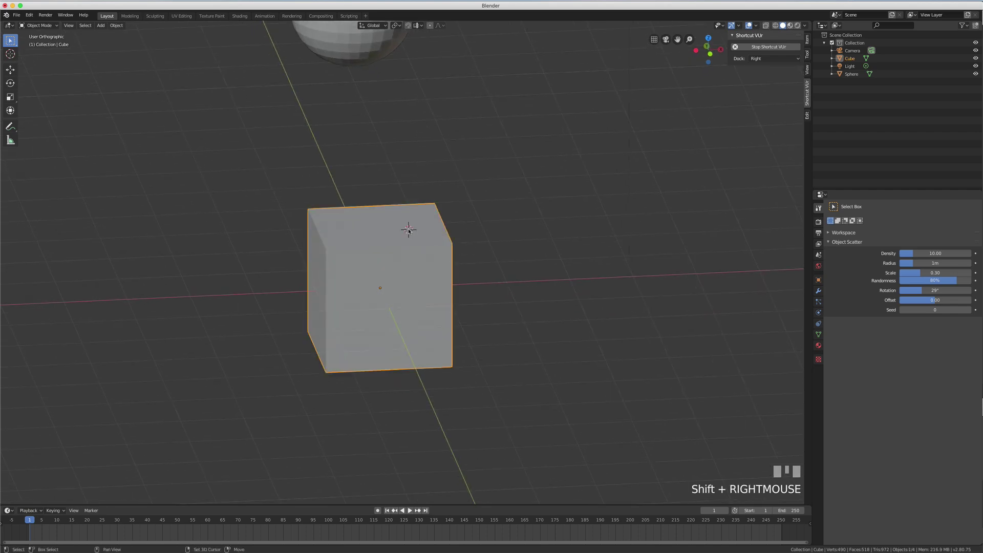
middle_click_drag(408, 228, 441, 281)
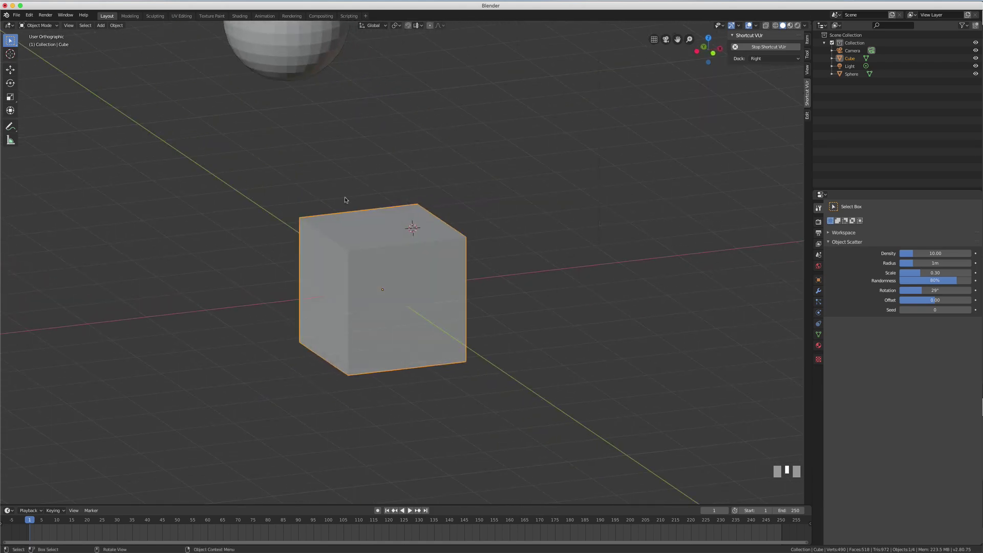
middle_click_drag(437, 227, 364, 200)
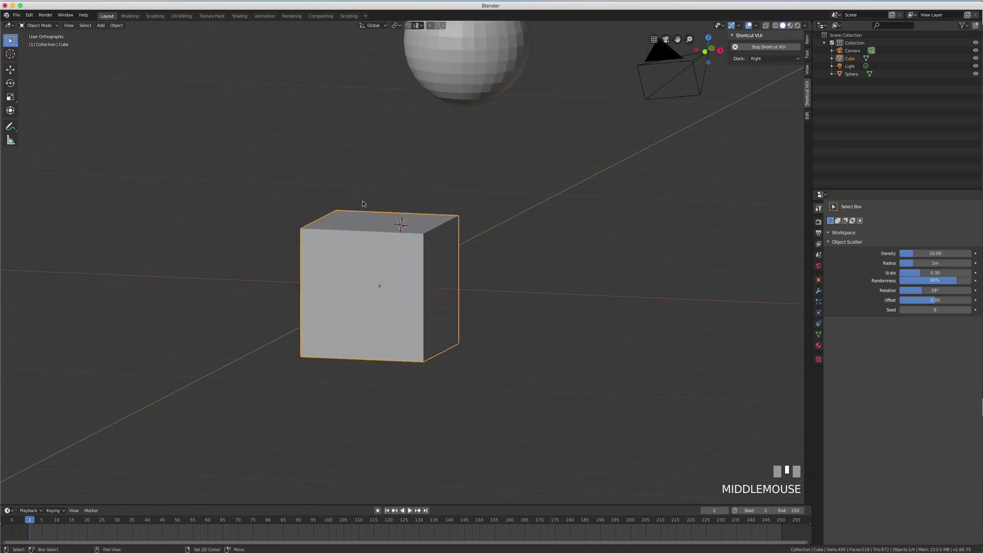
right_click_drag(364, 201, 405, 217, "shift")
middle_click_drag(406, 218, 512, 219)
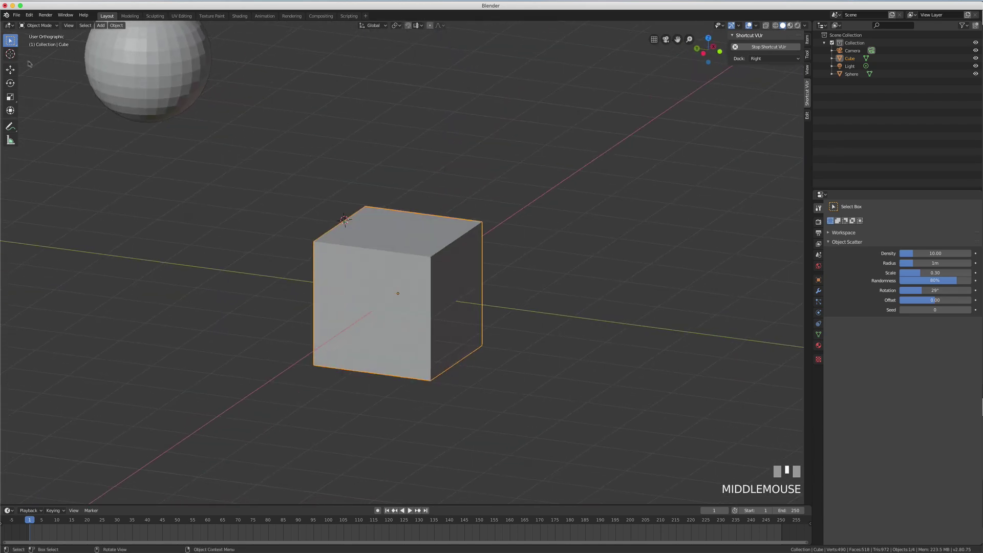
Enable Surface Project for the Cursor tool and place the 3D cursor on the cube's top face
left_click(10, 54)
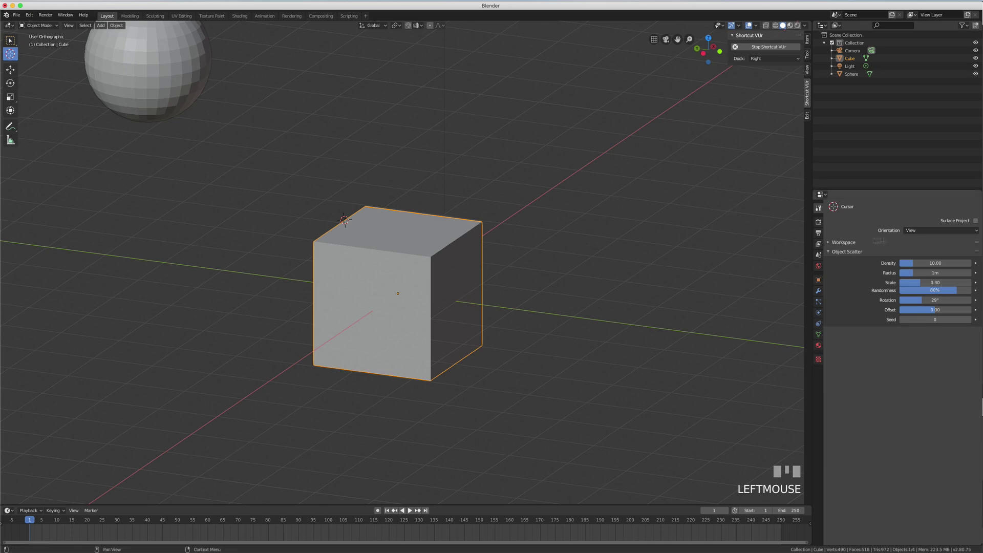
left_click(976, 221)
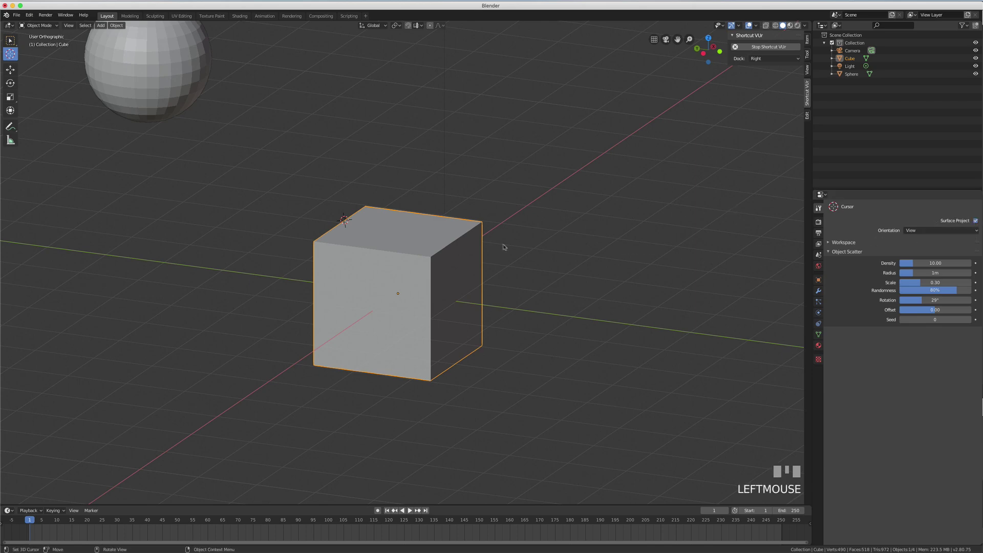
middle_click_drag(524, 248, 381, 230)
right_click(392, 219, "shift")
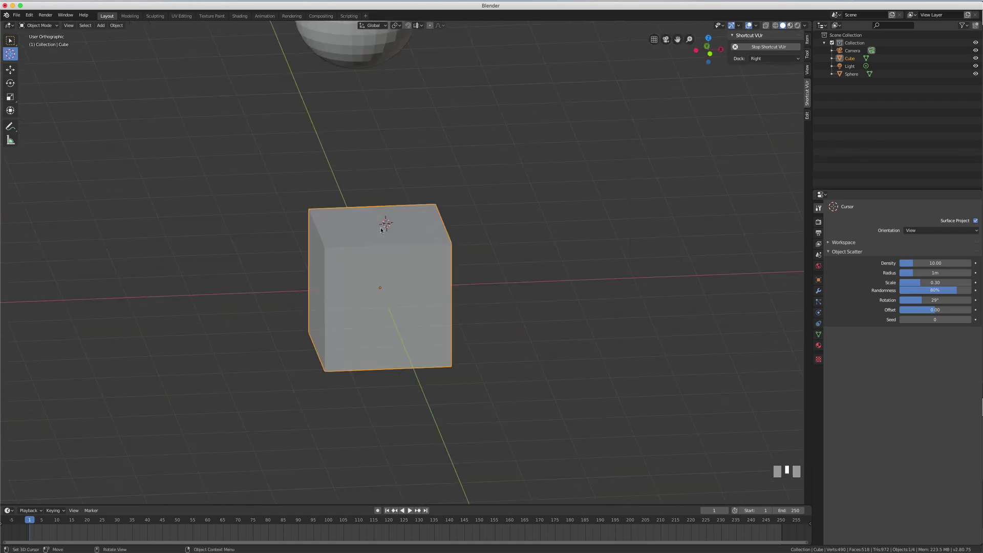
Add a plane at the 3D cursor and scale it up to extend well beyond the cube's top face
key("shift+a")
mouse_move(381, 230)
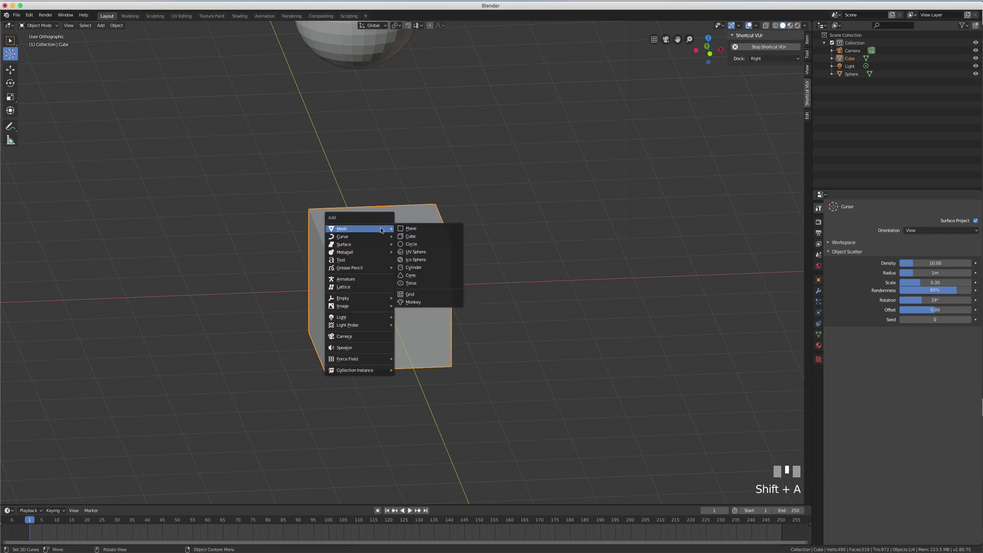
left_click(411, 230)
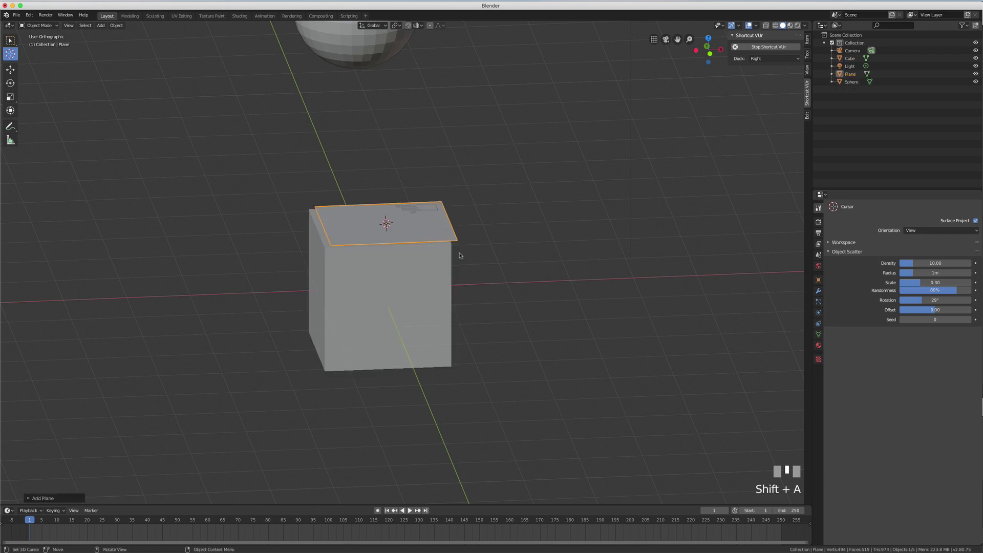
middle_click_drag(459, 253, 408, 262)
scroll(409, 261, "up", 2)
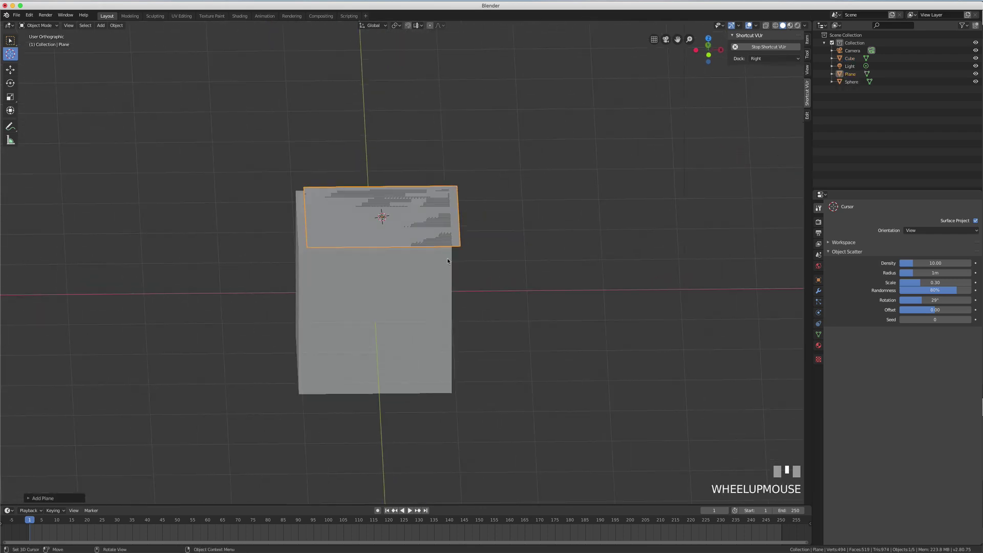
key("s")
left_click(554, 268)
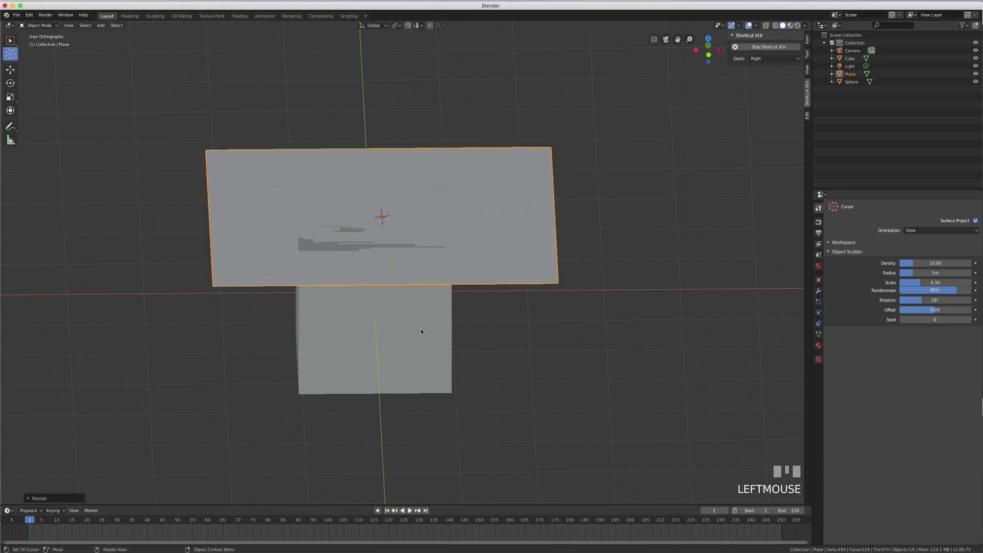
Extrude the plane slightly in Edit Mode into a thin slab and return to Object Mode
middle_click_drag(422, 331, 433, 257)
key("Tab")
key("e")
left_click(446, 304)
scroll(433, 257, "up", 2, "shift")
key("Tab")
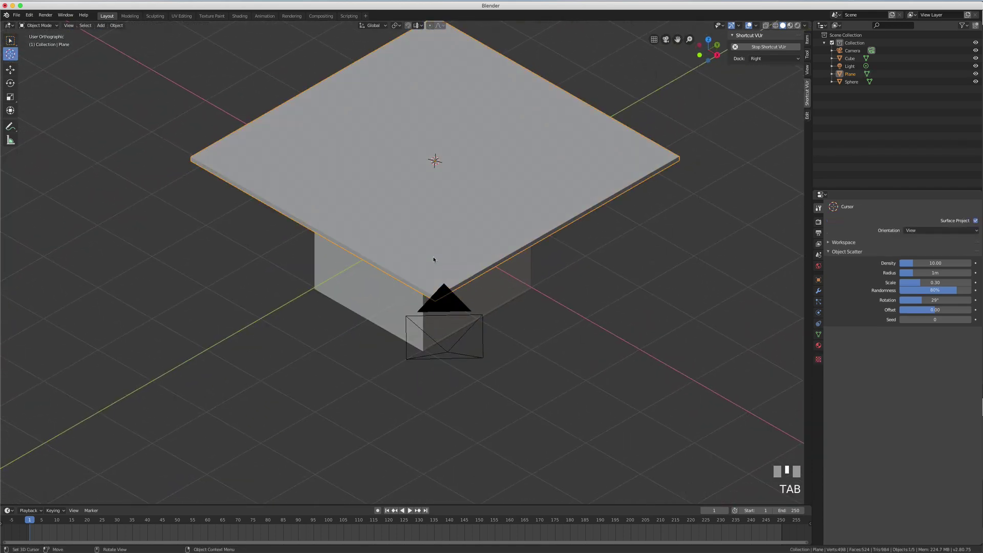
scroll(458, 219, "down", 2)
middle_click_drag(458, 218, 444, 254, "shift")
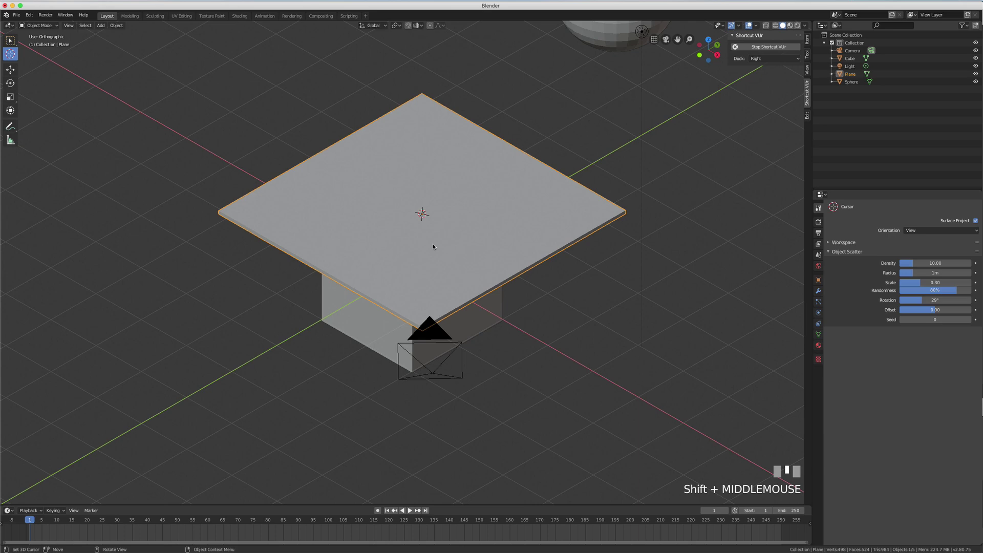
middle_click_drag(428, 242, 450, 243)
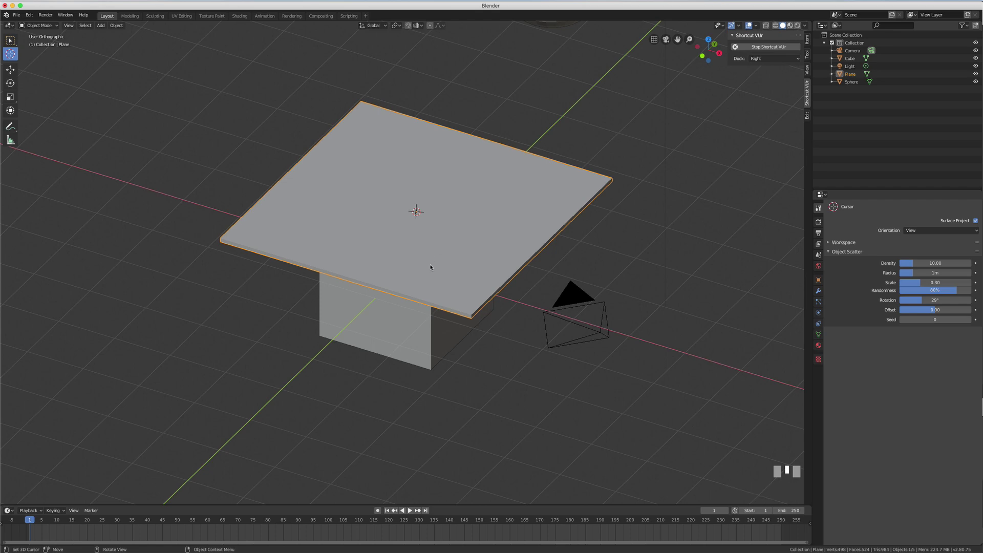
Snap the slab to the grid and snap the 3D cursor to the slab as the active object
key("shift")
key("shift+s")
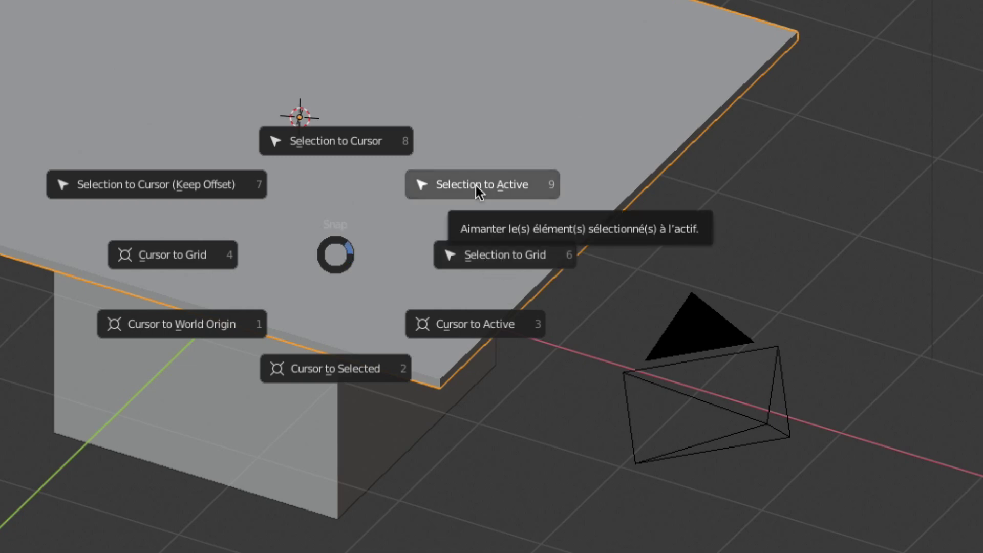
left_click(795, 226)
middle_click_drag(582, 318, 542, 263)
key("shift+s")
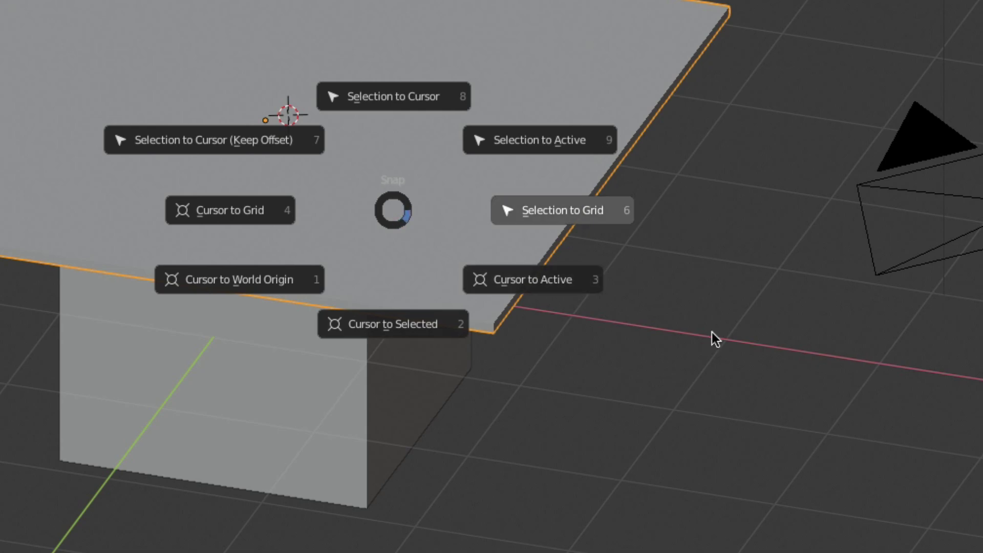
left_click(713, 454)
Add a cube at the 3D cursor and move it along the X axis until it stands clear of the slab
key("shift+a")
mouse_move(762, 346)
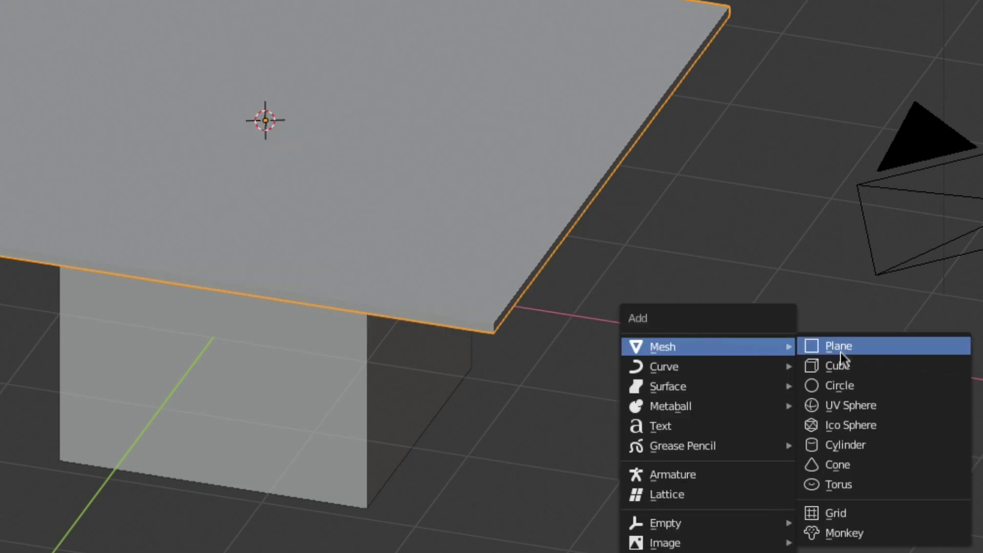
left_click(840, 366)
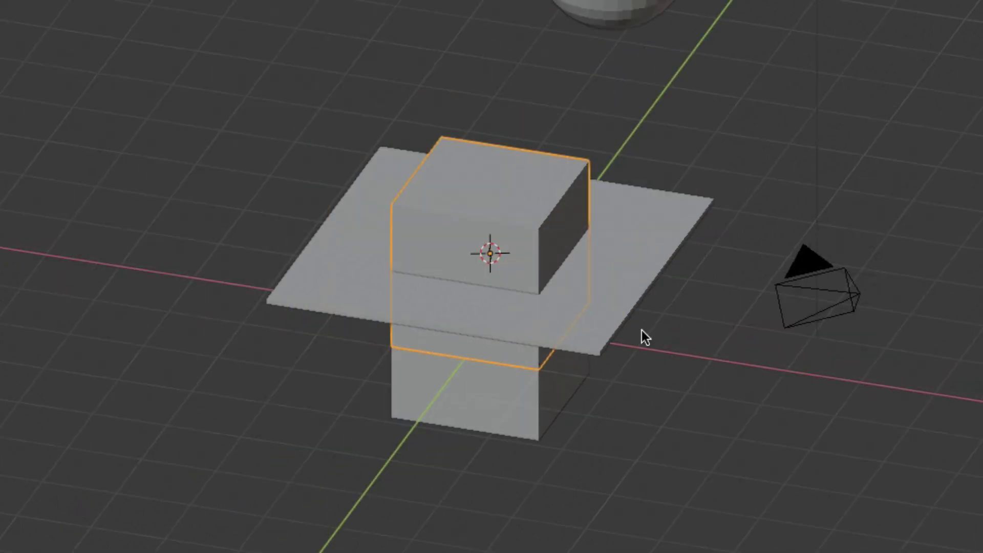
key("g")
key("y")
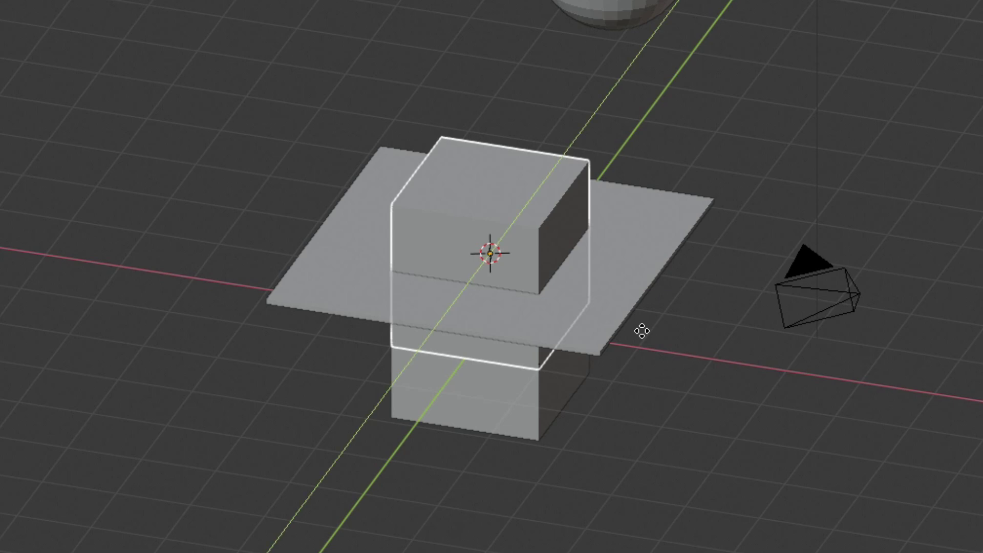
left_click(973, 289)
scroll(973, 289, "up", 5)
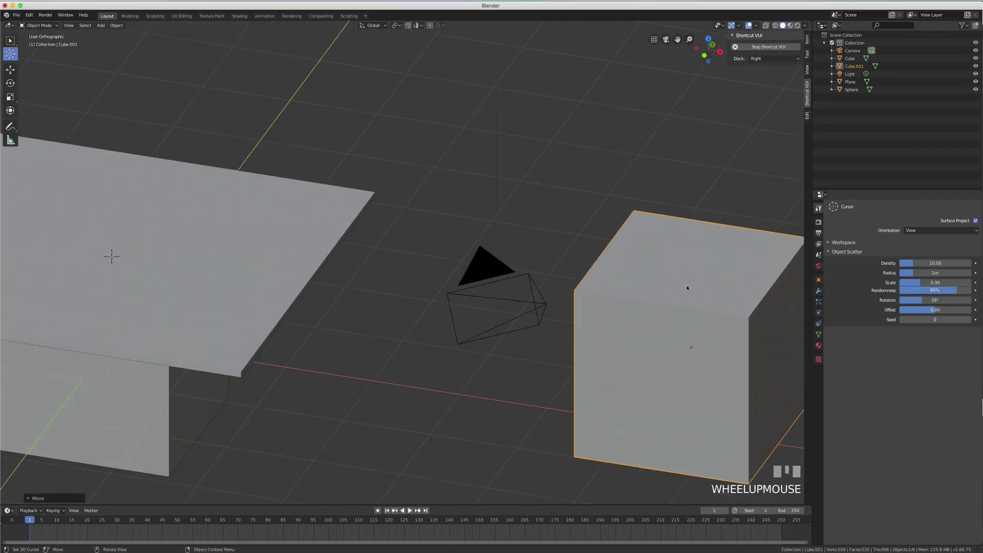
scroll(687, 288, "down", 2)
middle_click_drag(693, 291, 640, 279, "shift")
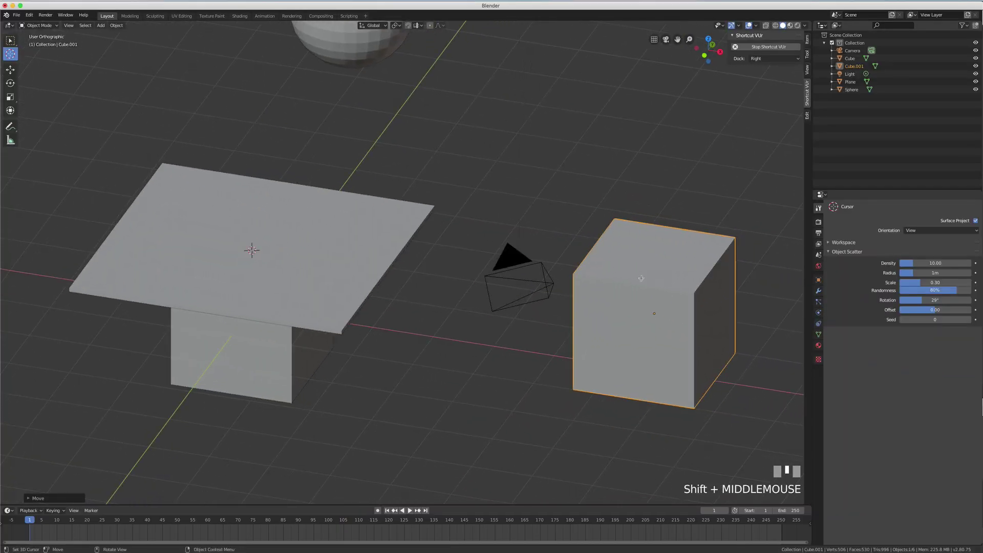
In Edit Mode with vertex selection, select the new cube's upper front corner nearest the slab and snap the 3D cursor to active
key("Tab")
key("1")
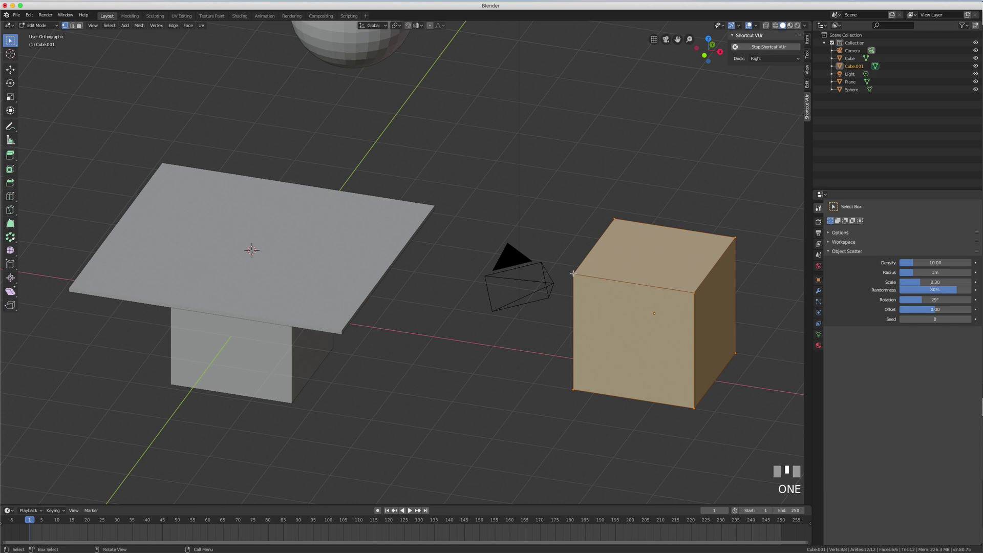
left_click(574, 273)
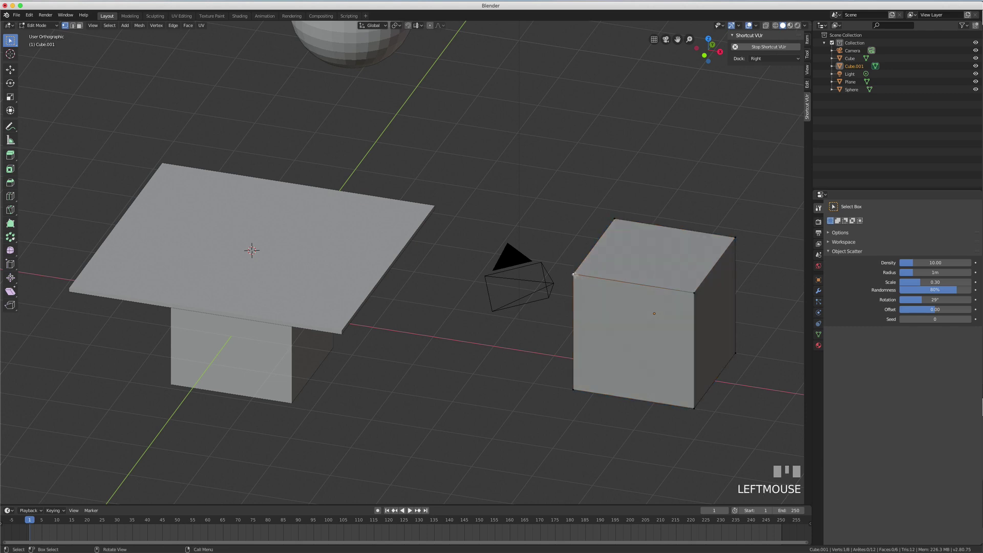
key("shift+s")
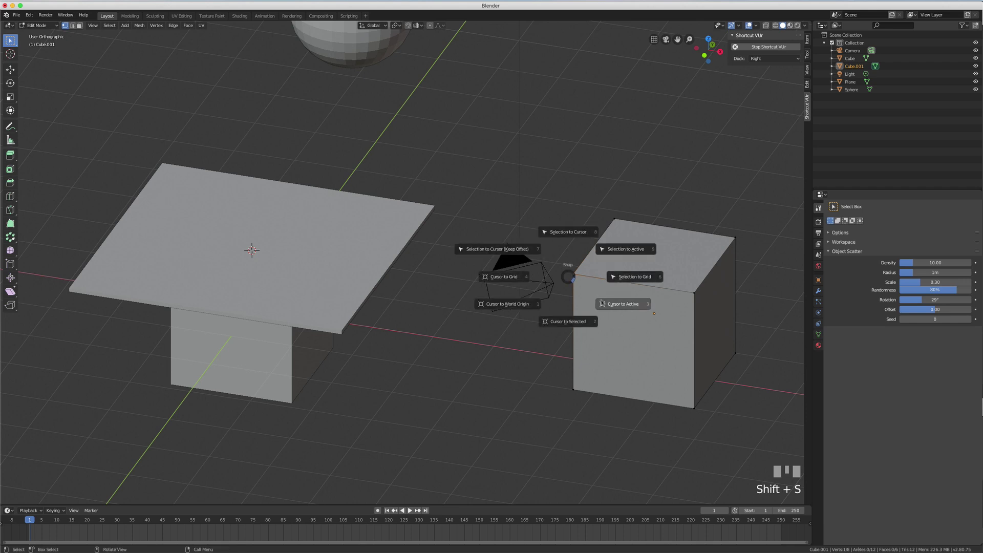
left_click(624, 304)
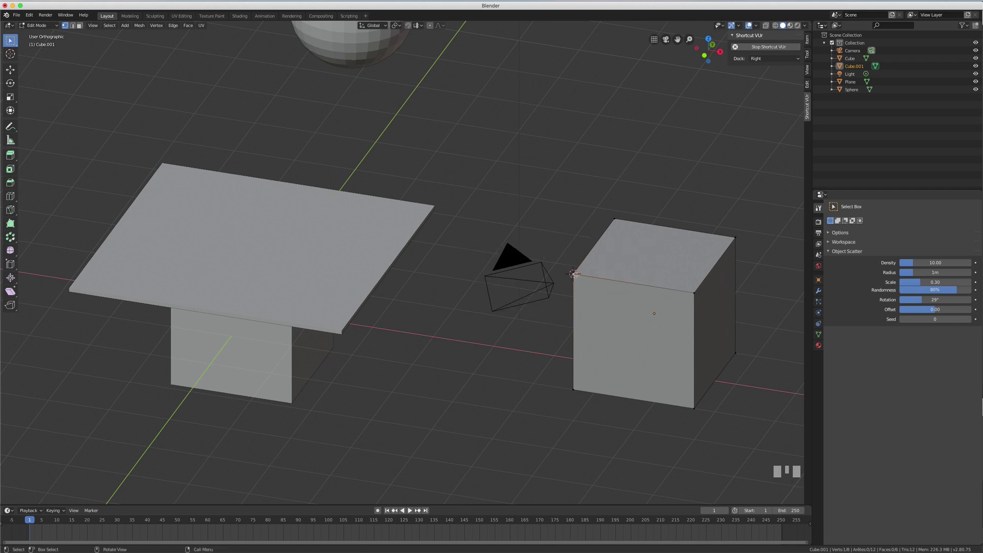
Place the 3D cursor in the empty space between the sphere and the camera, and hide the 3D Cursor in the viewport overlays
middle_click_drag(583, 277, 520, 256)
scroll(555, 266, "down", 2)
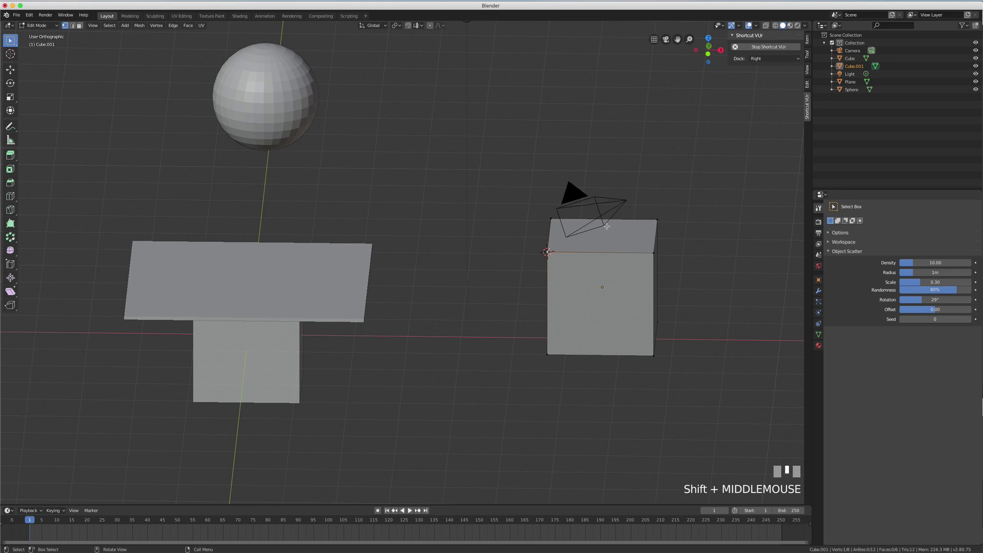
right_click(446, 177)
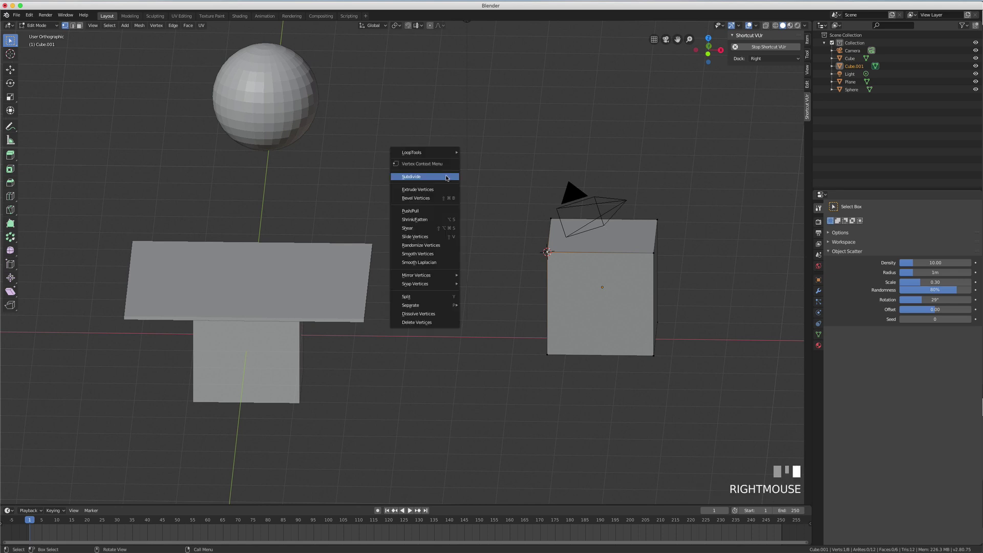
left_click(455, 169)
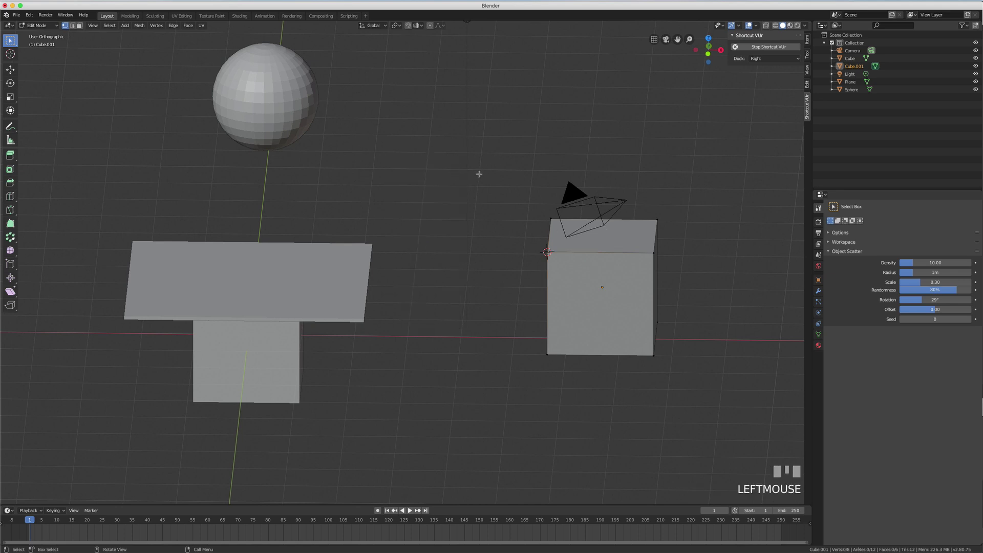
right_click(452, 170, "shift")
left_click(755, 25)
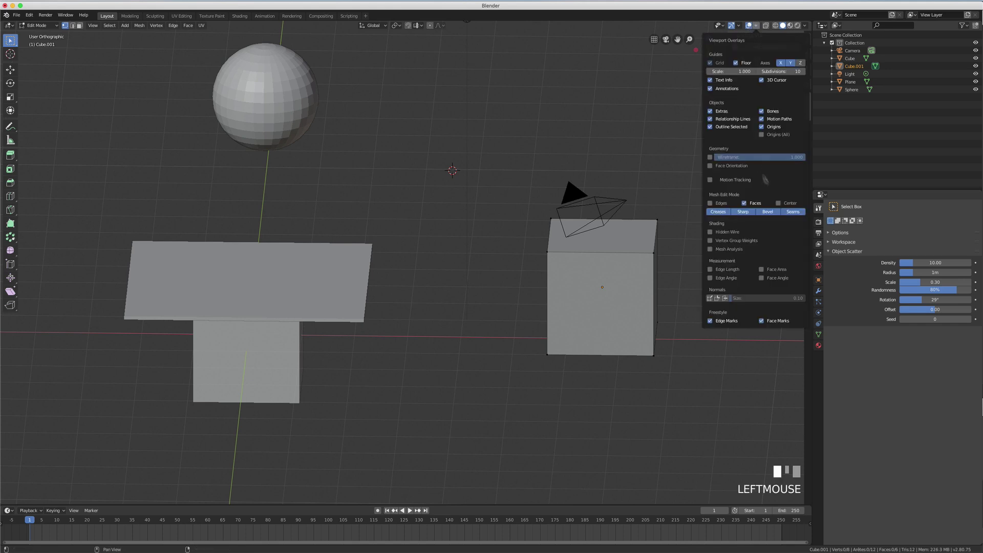
left_click(761, 81)
With the 3D cursor hidden, switch to the front orthographic view and place it between the sphere and the separate cube
right_click(422, 168, "shift")
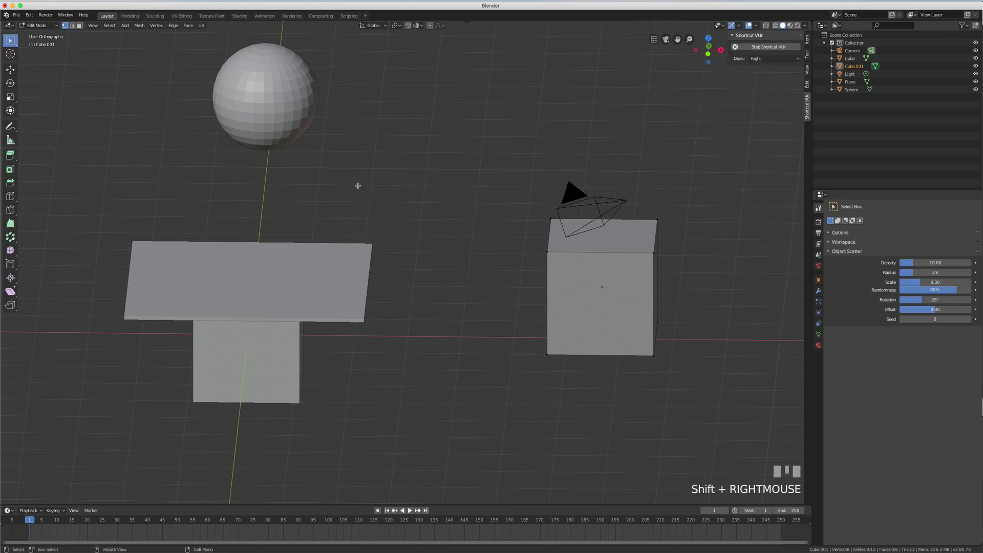
key("KP_1")
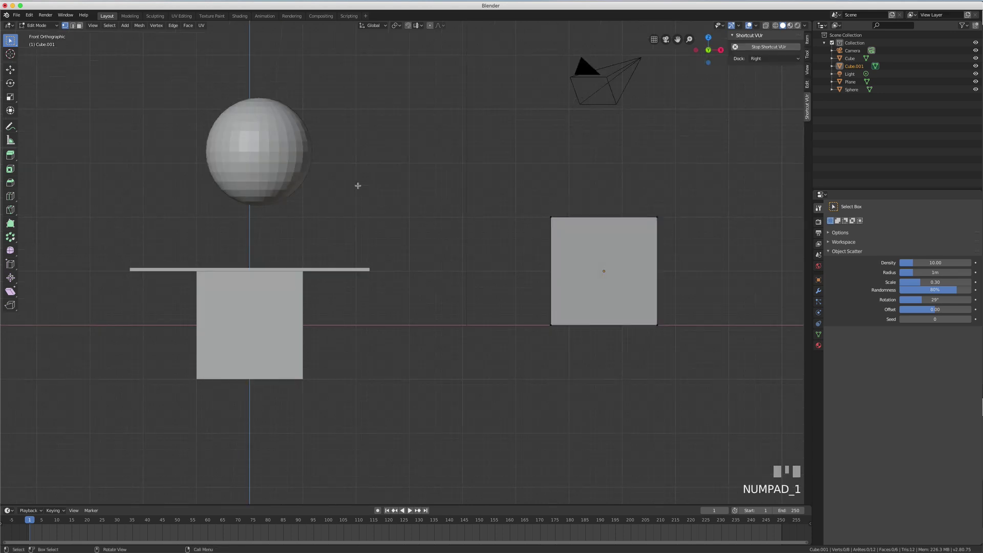
right_click(410, 218)
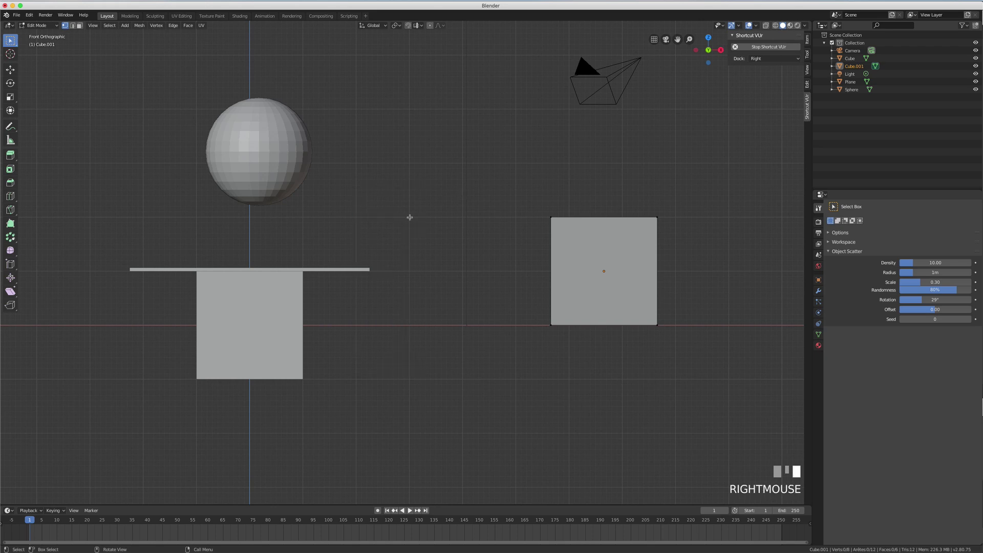
Add a cube at the hidden 3D cursor's location and scale it down to about half its size
key("shift+a")
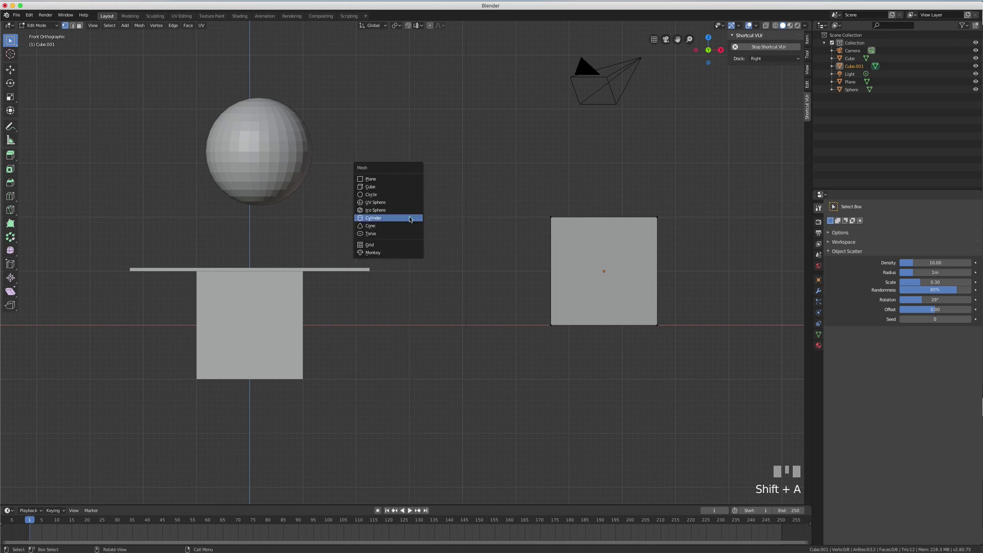
left_click(400, 187)
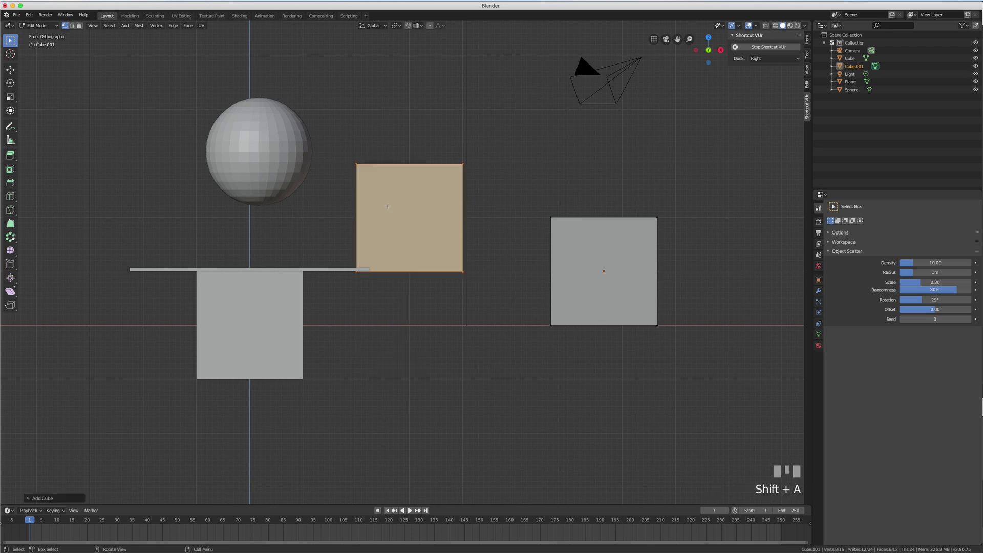
key("s")
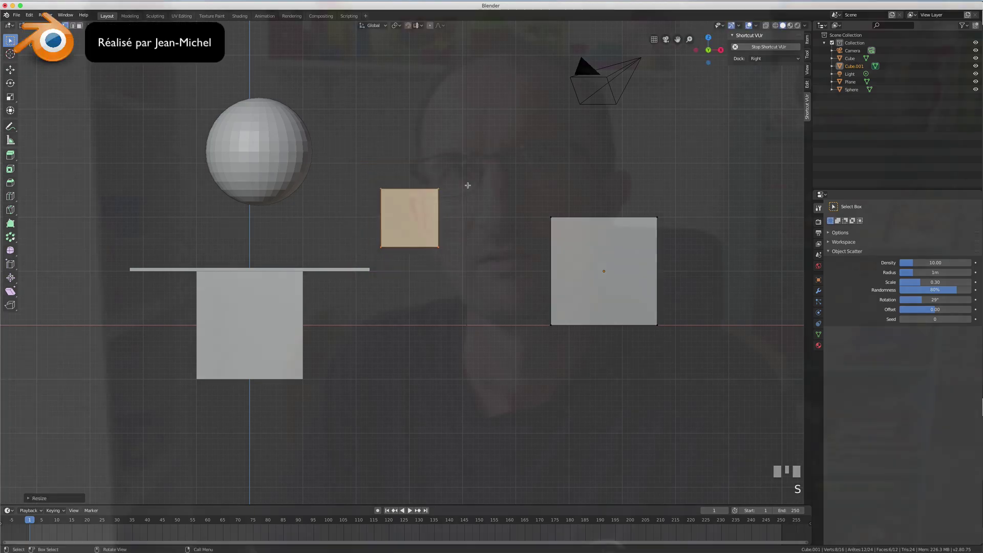